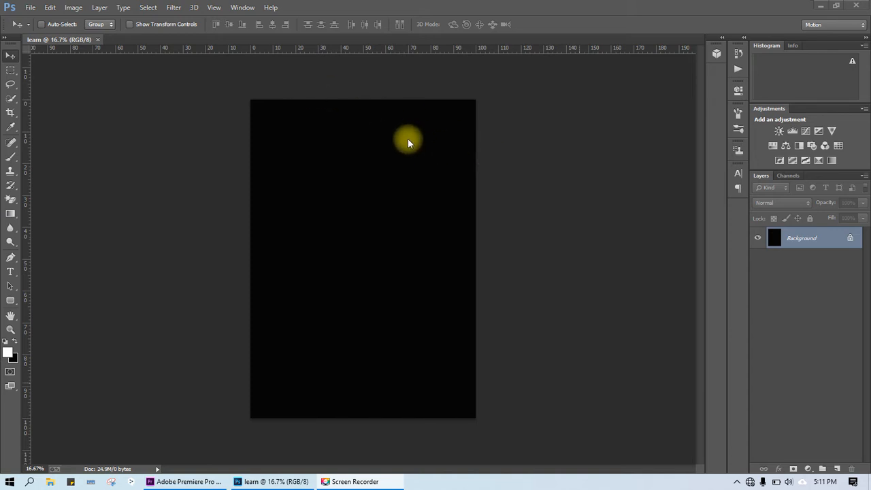
left_click(30, 8)
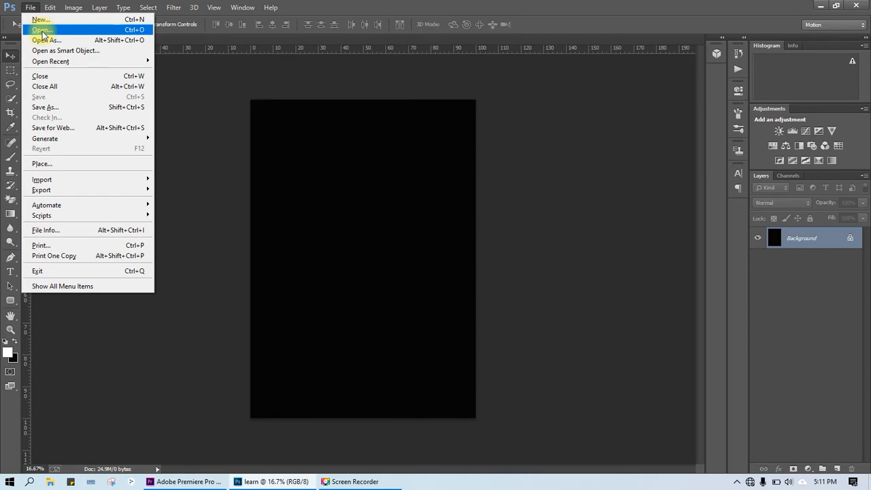
left_click(31, 30)
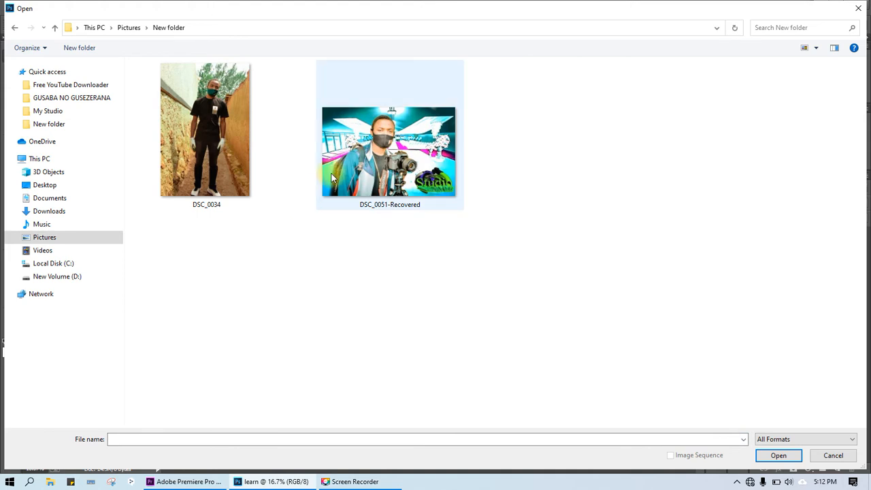
left_click(355, 158)
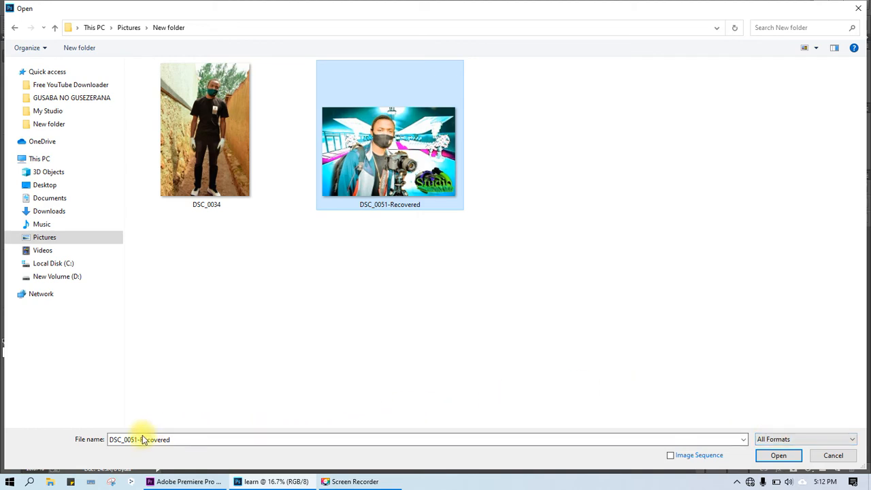
left_click(778, 455)
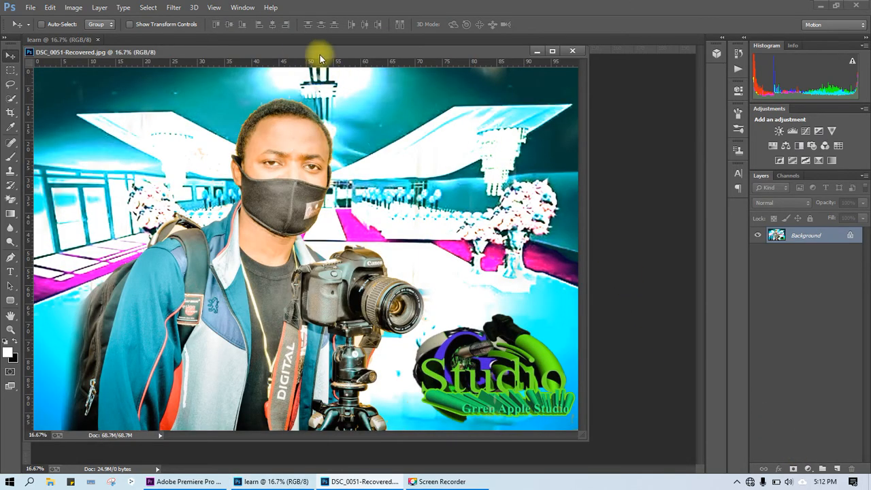
left_click(572, 51)
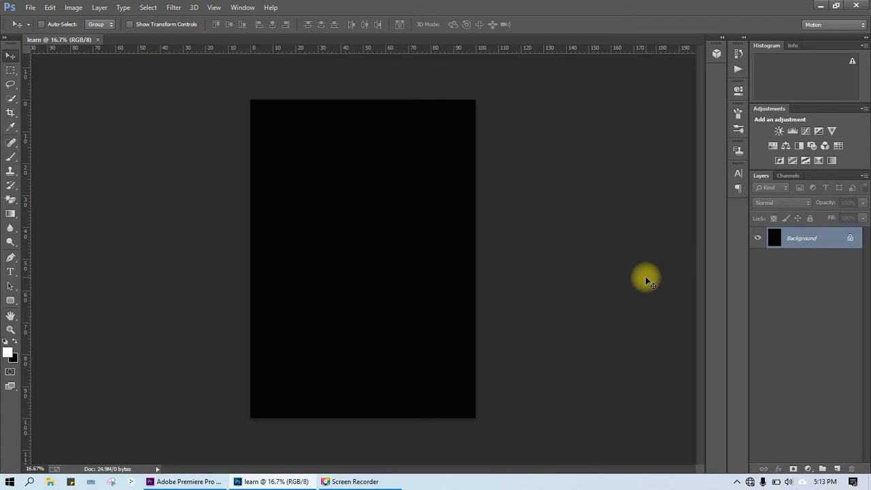
- Open the DSC_0051-Recovered image from the New folder in Pictures and dock its floating window beside the learn document
key("ctrl+o")
left_click(389, 166)
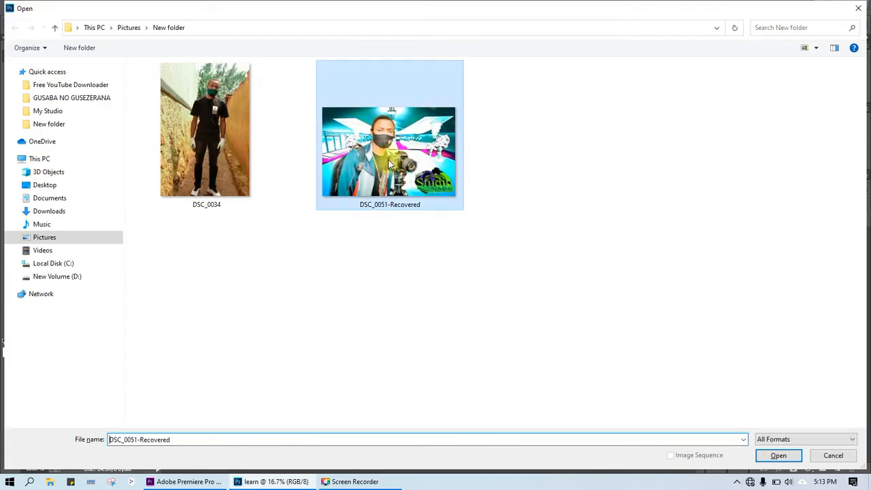
left_click(793, 454)
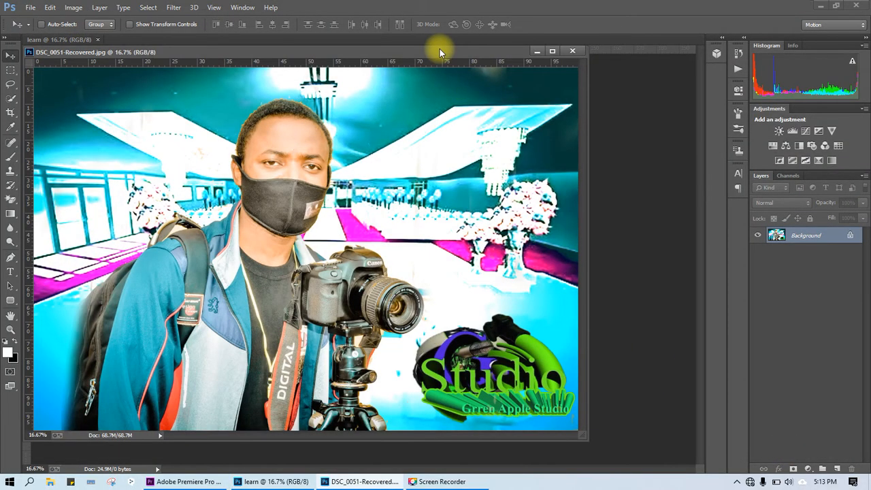
left_click_drag(441, 50, 548, 40)
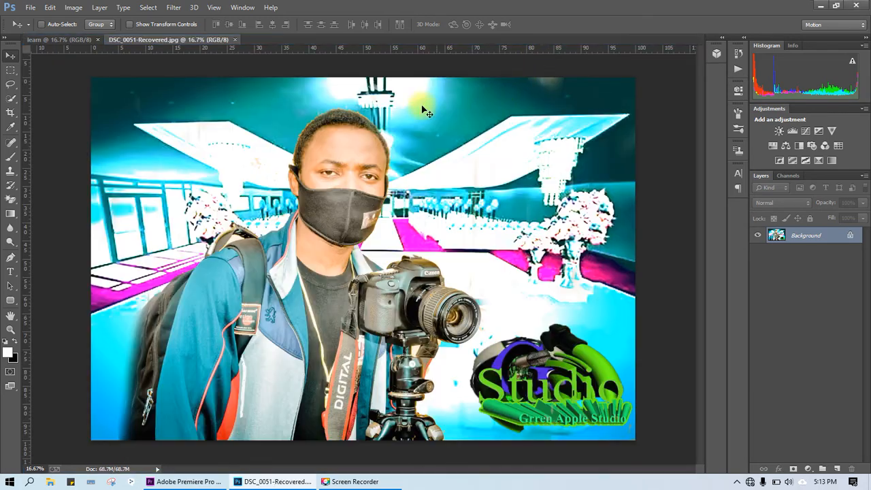
- Compare the two open documents and close the learn document
left_click(48, 42)
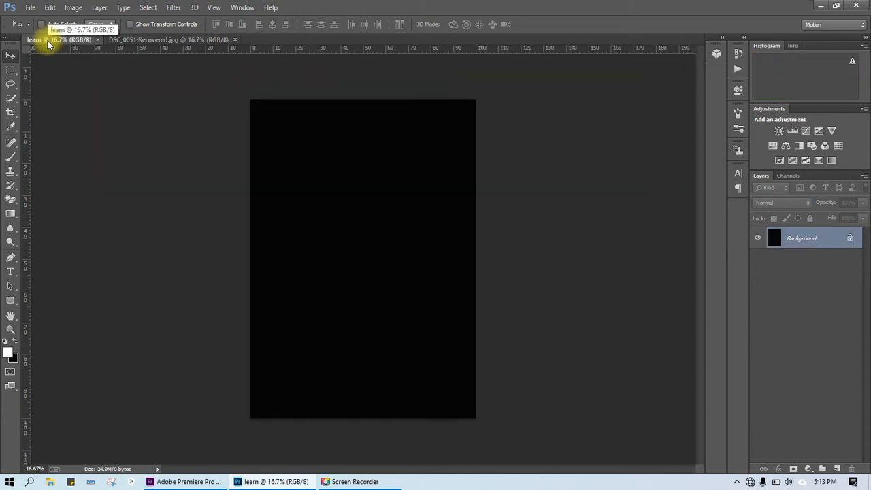
left_click(137, 42)
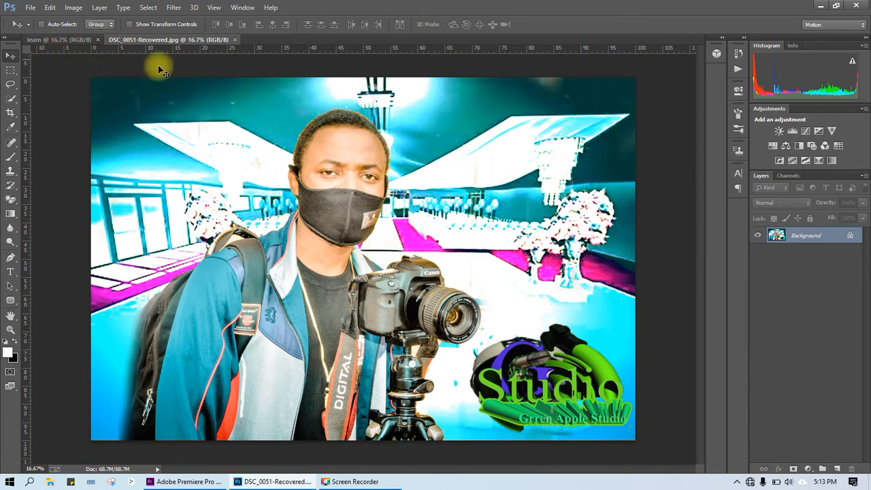
left_click(85, 40)
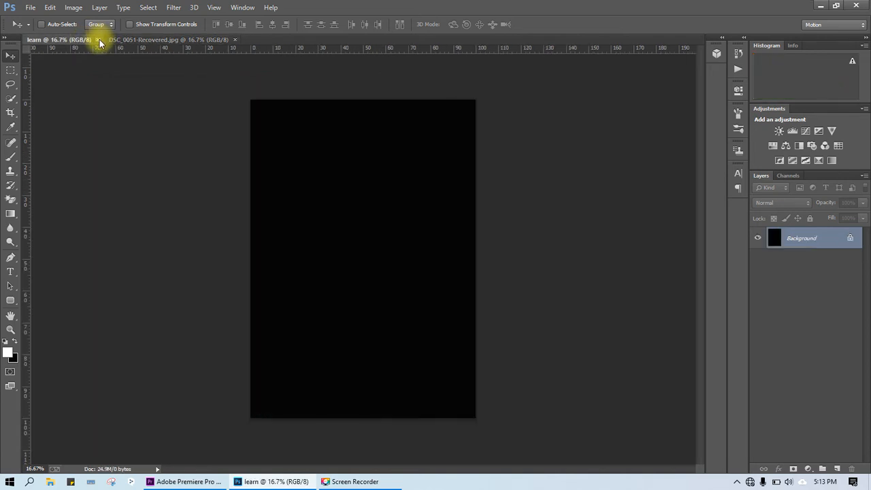
left_click(99, 39)
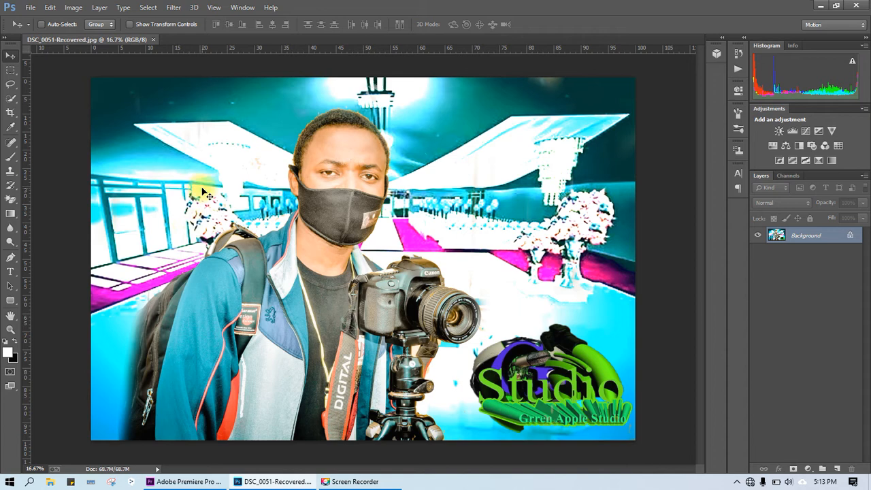
- Create an International Paper A4 document filled with the background color and dock its window beside the photo document
key("ctrl+n")
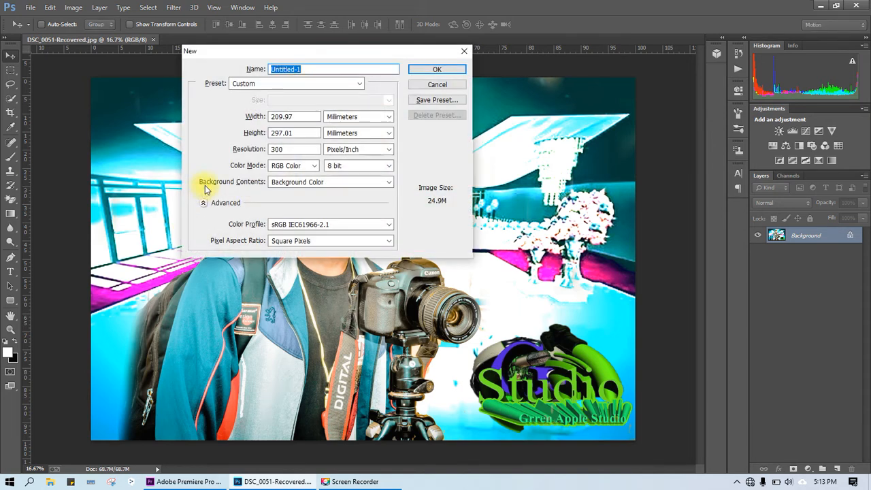
left_click(286, 83)
left_click(285, 129)
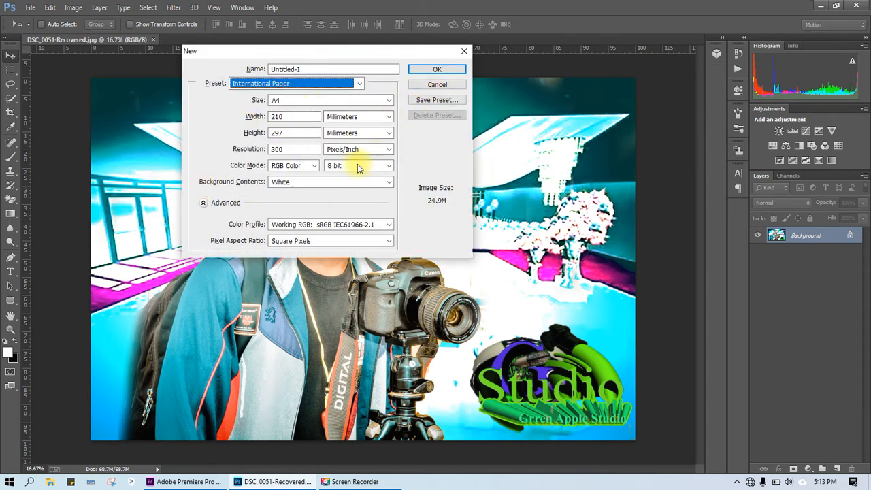
left_click(336, 181)
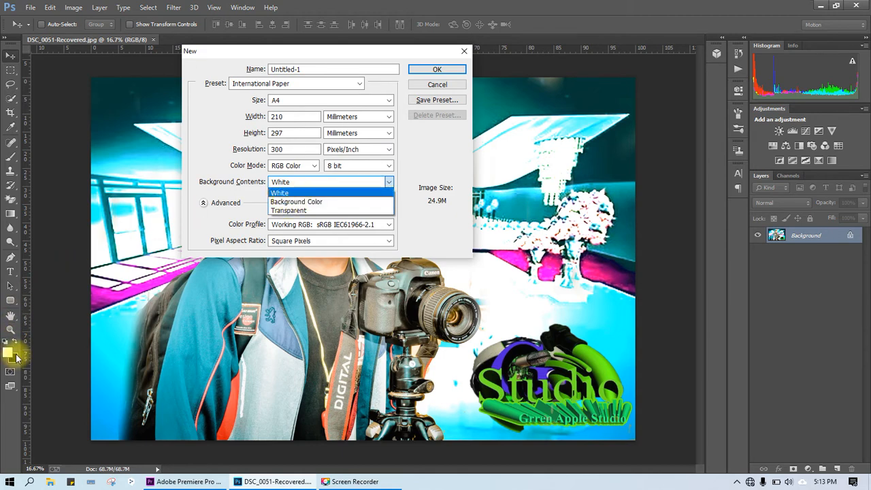
left_click(332, 202)
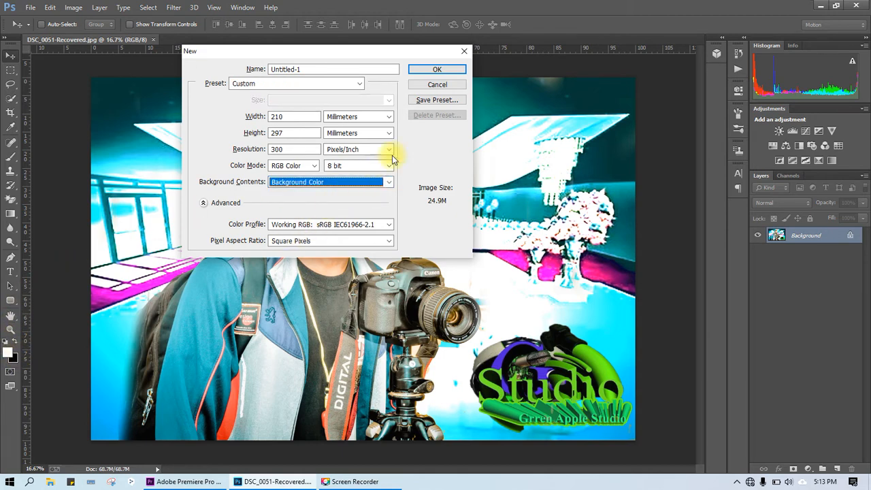
left_click(449, 70)
left_click_drag(217, 52, 111, 39)
- Copy the whole DSC_0051-Recovered photo into the Untitled-1 document with the Move tool so that it covers the page
left_click(105, 40)
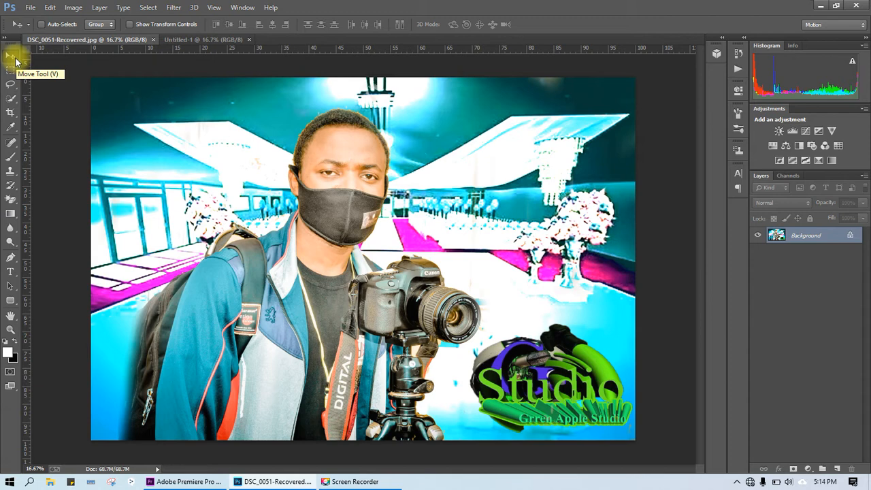
left_click(11, 98)
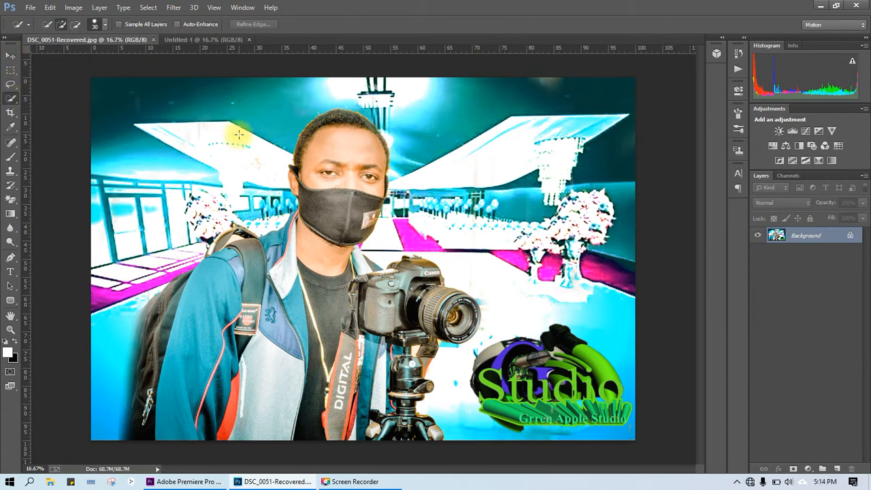
key("v")
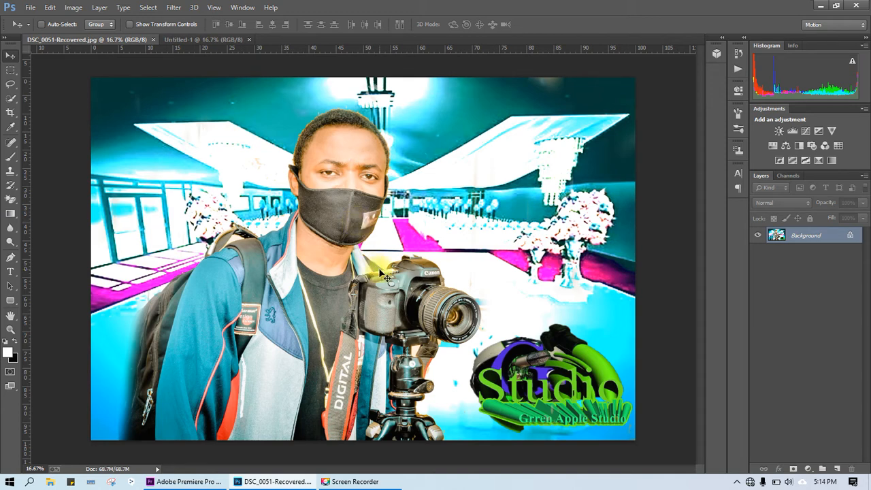
left_click_drag(382, 274, 223, 63)
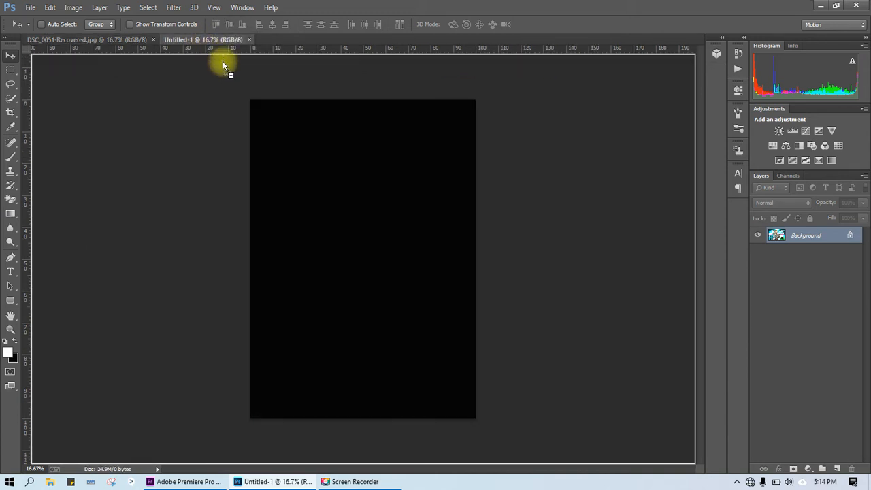
left_click_drag(346, 262, 353, 270)
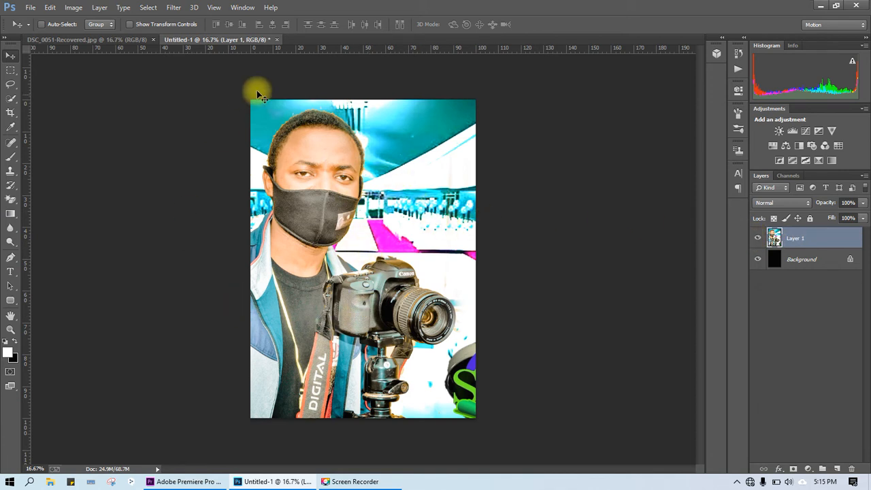
- Rename the photo's layer in Untitled-1 as MY PICTURE1
right_click(801, 240)
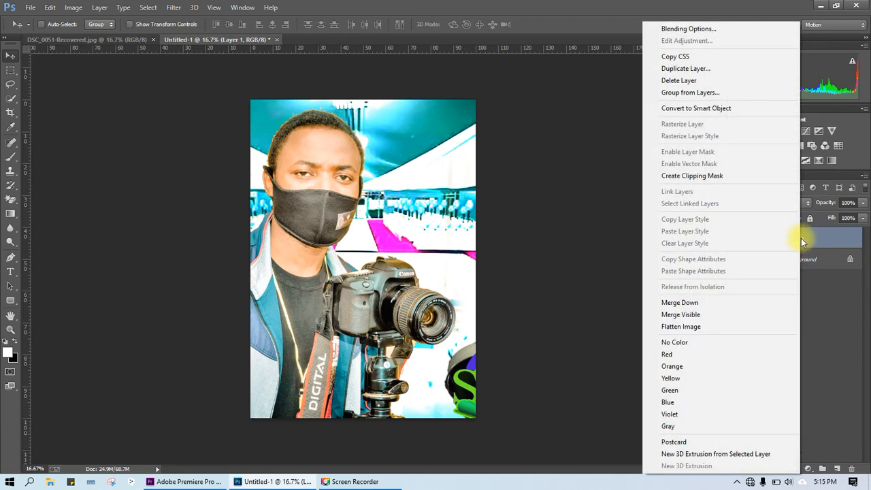
left_click(800, 238)
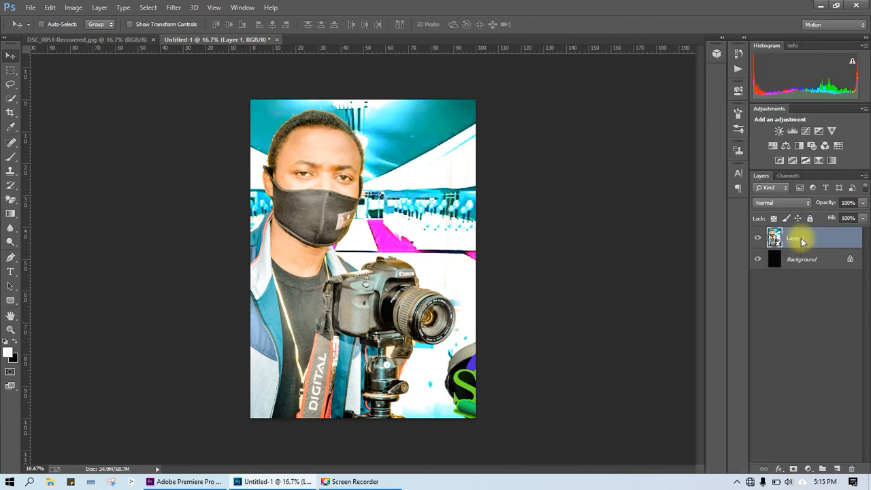
double_click(794, 238)
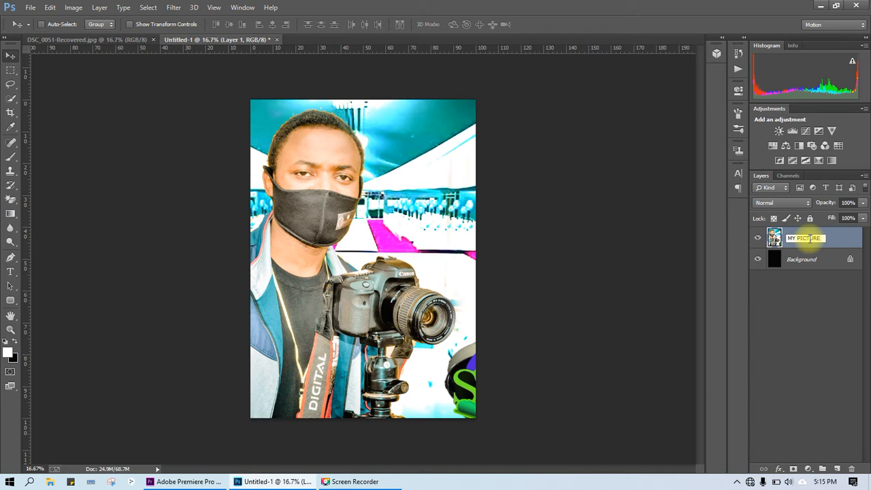
left_click(823, 298)
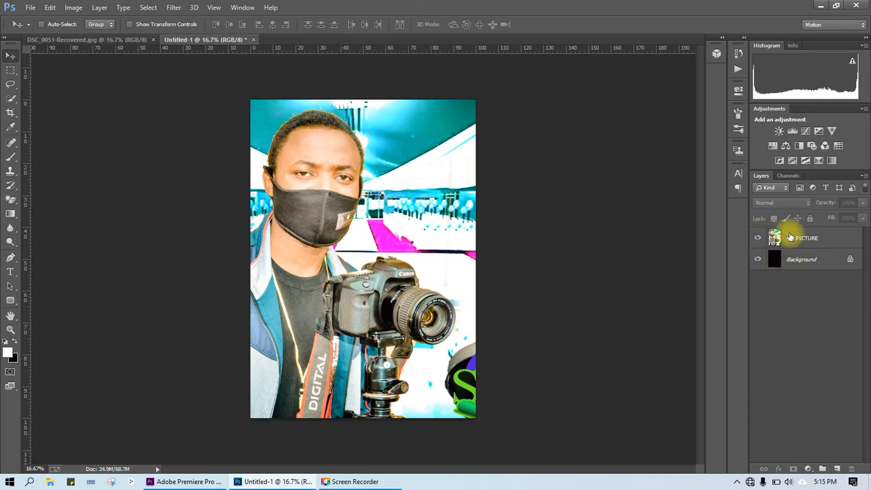
double_click(812, 237)
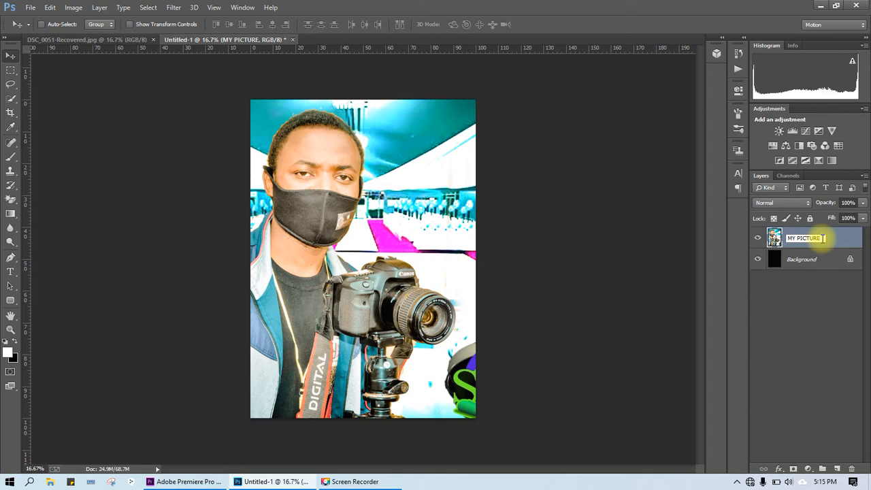
type("1")
left_click(836, 272)
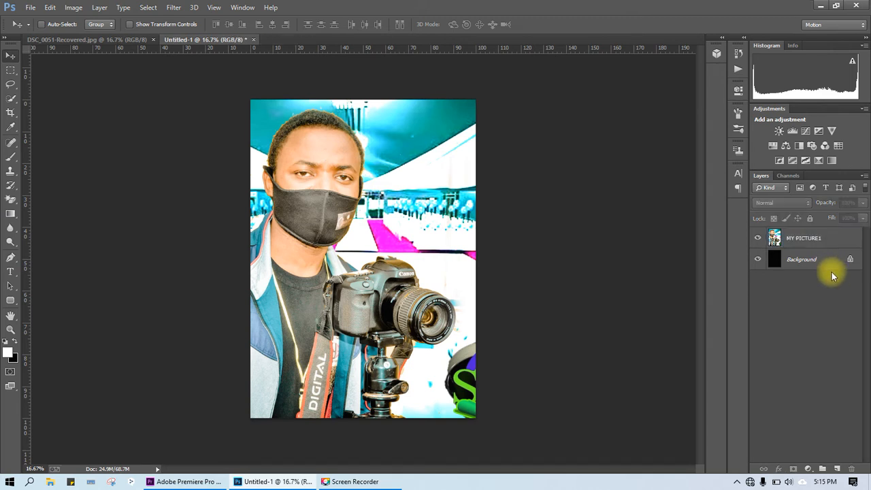
- Try out the opacity and fill controls on the MY PICTURE1 layer and deselect the layers
left_click(824, 244)
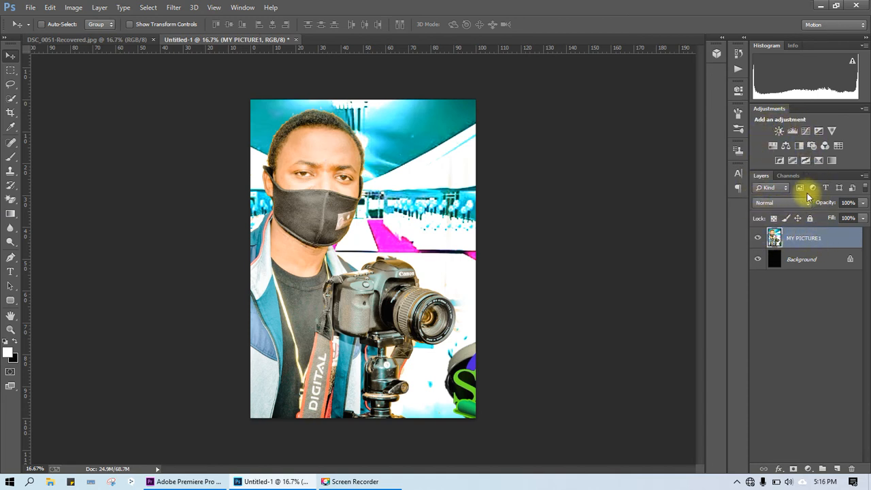
left_click(862, 202)
mouse_move(857, 214)
left_mouse_down()
mouse_move(814, 224)
mouse_move(858, 219)
left_mouse_up()
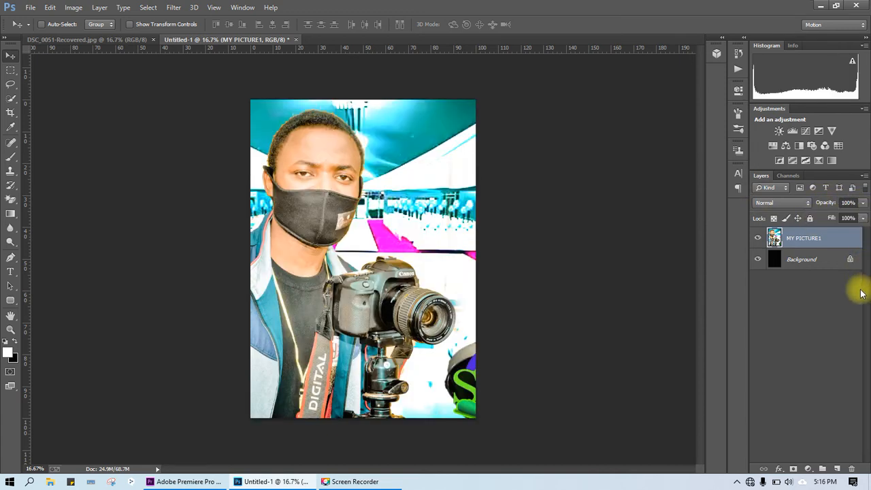
left_click(816, 258)
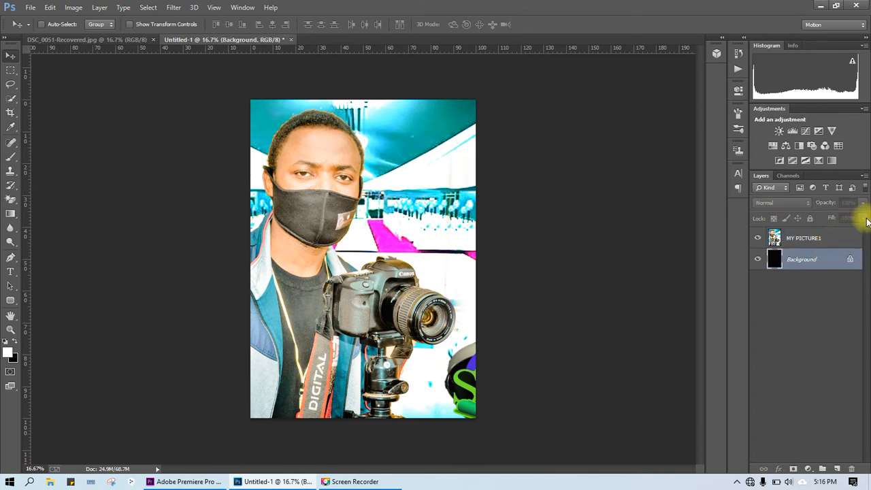
left_click(850, 235)
left_click(863, 218)
left_click_drag(864, 230, 856, 249)
left_click(802, 295)
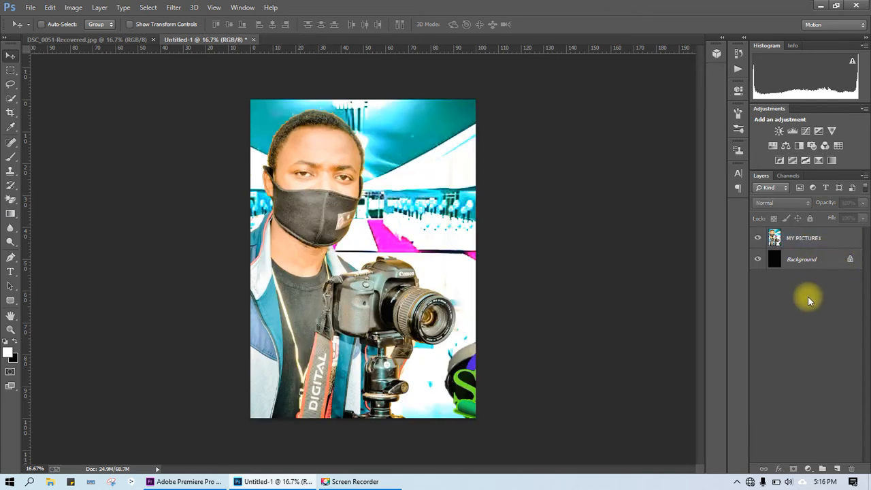
- Toggle the visibility of the MY PICTURE1 layer repeatedly to compare the page with and without the photo
left_click(800, 238)
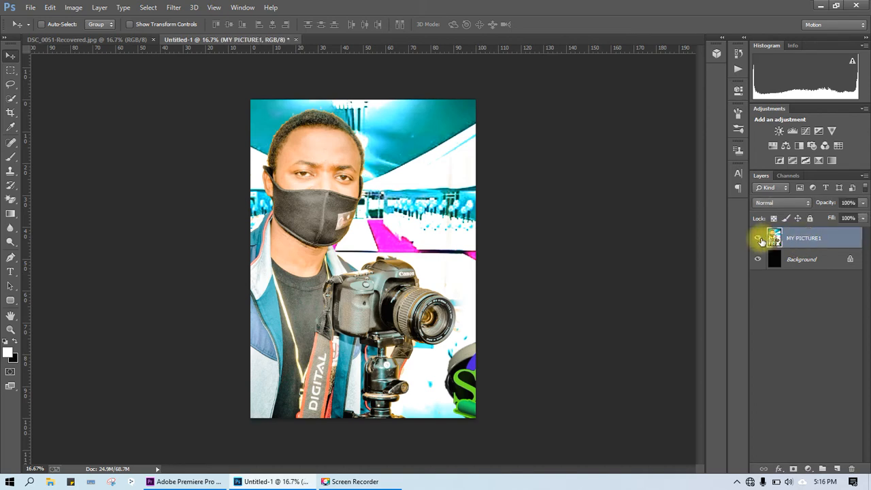
left_click(758, 238)
left_click(759, 238)
left_click(759, 238)
left_click(759, 238)
left_click(759, 238)
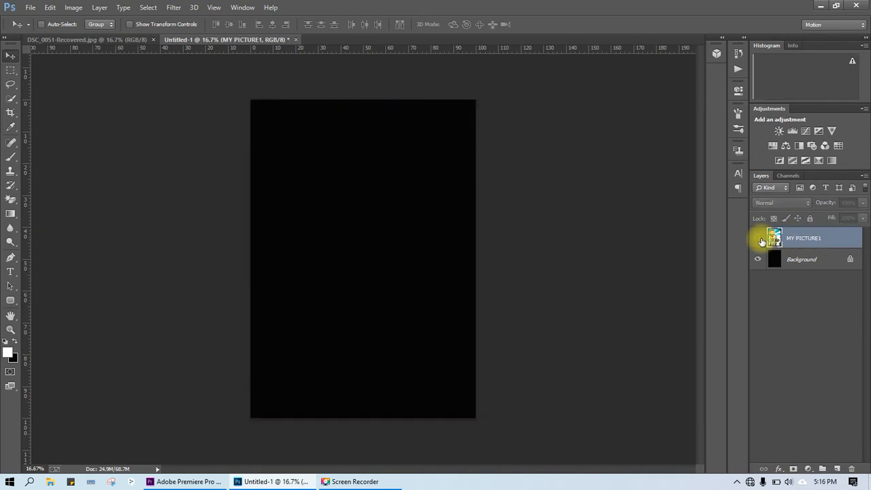
left_click(759, 238)
left_click(759, 238)
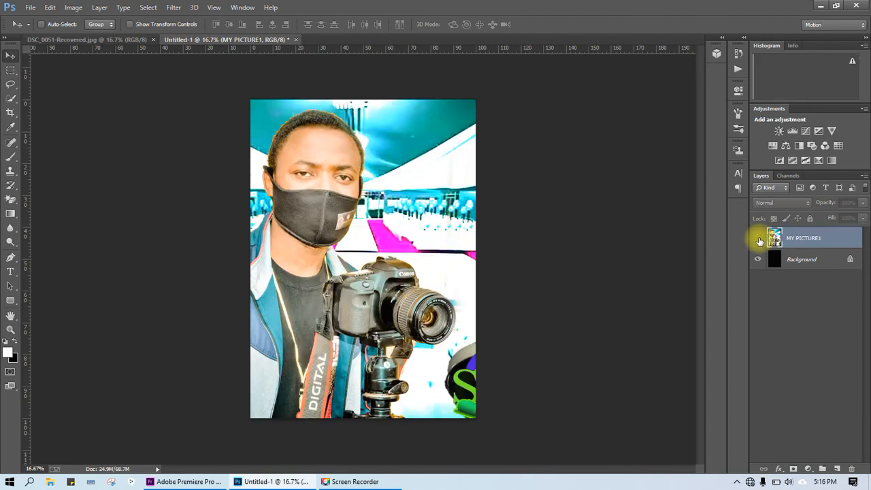
left_click(759, 238)
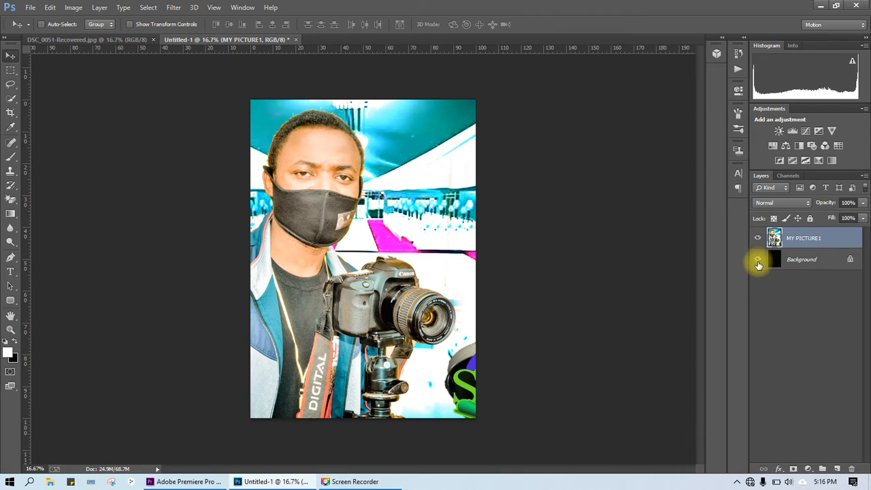
- Hide the Background layer, compare the page with MY PICTURE1 on and off, and shift its photo slightly right and down
left_click(757, 260)
left_click(759, 238)
left_click(759, 238)
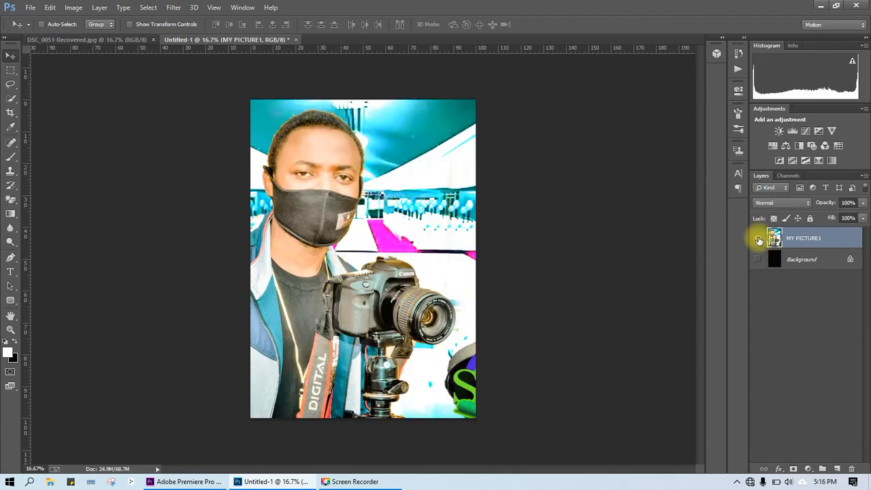
left_click(759, 238)
left_click(759, 238)
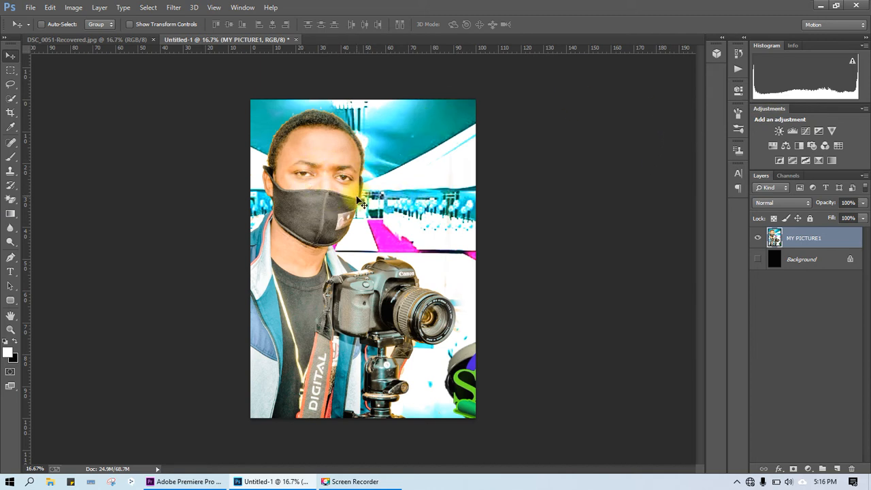
left_click_drag(340, 172, 371, 179)
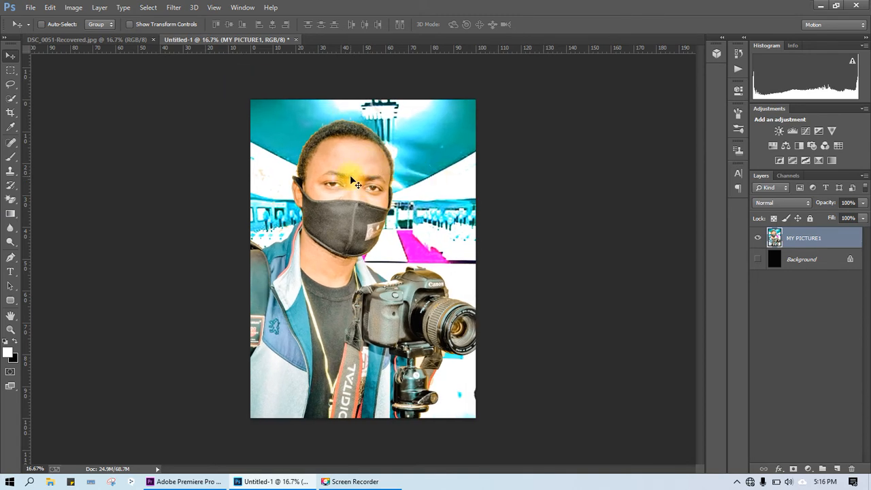
- Open the DSC_0034 photo and dock its floating window beside the other open documents
key("ctrl+o")
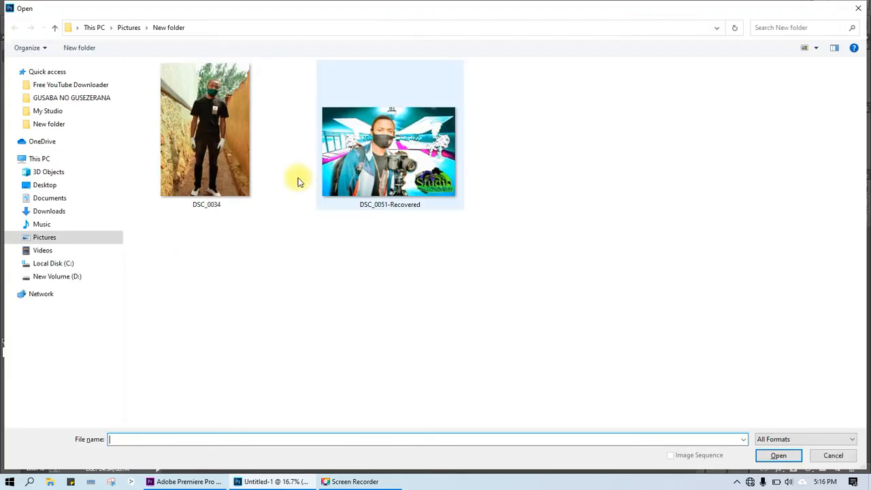
left_click(222, 124)
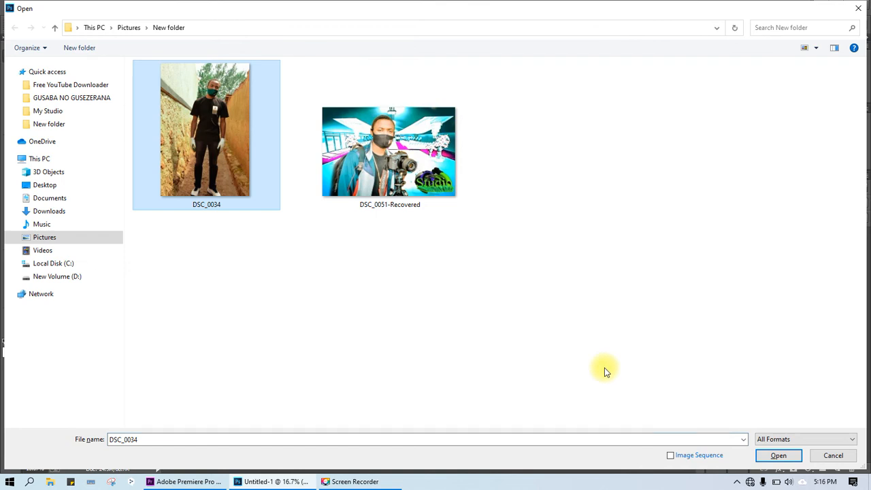
left_click(778, 455)
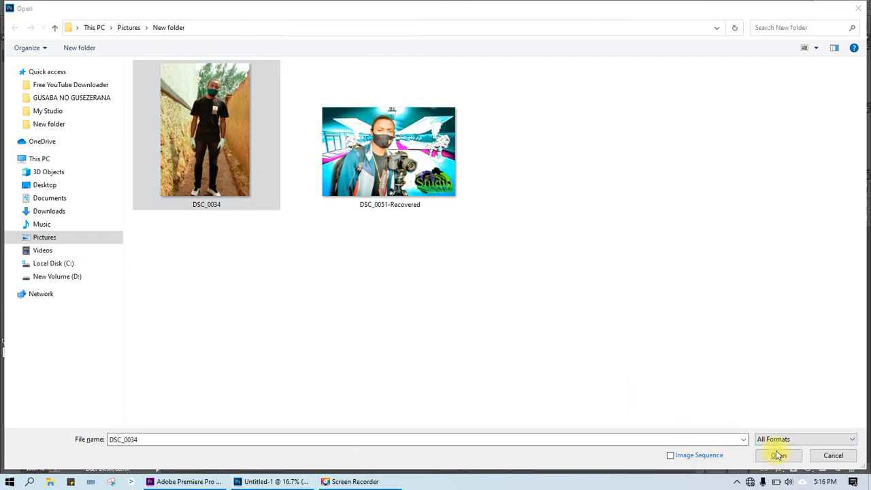
left_click(777, 455)
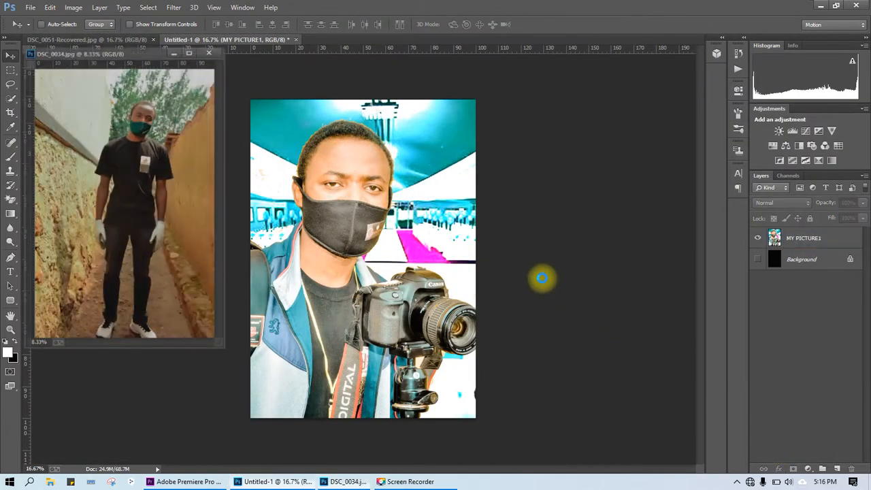
left_click_drag(153, 54, 428, 47)
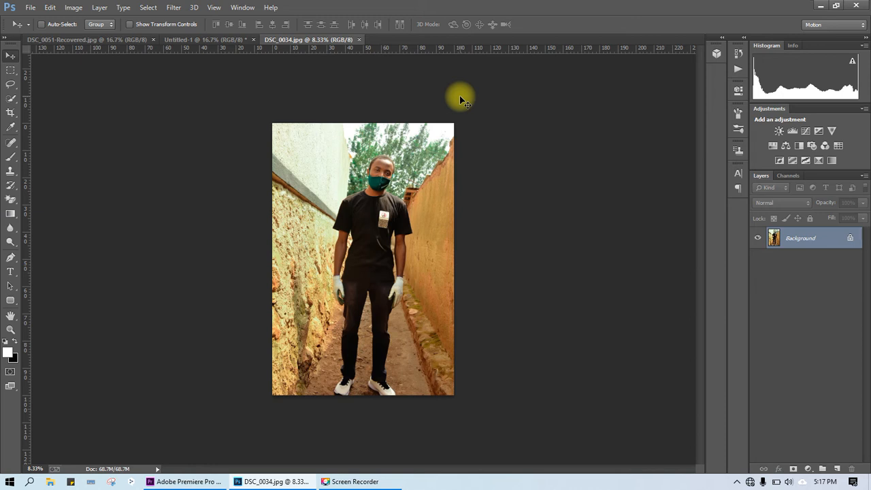
- Copy the whole DSC_0034 photo into the Untitled-1 document and rename its new layer as MY PICTURE 2
key("ctrl+a")
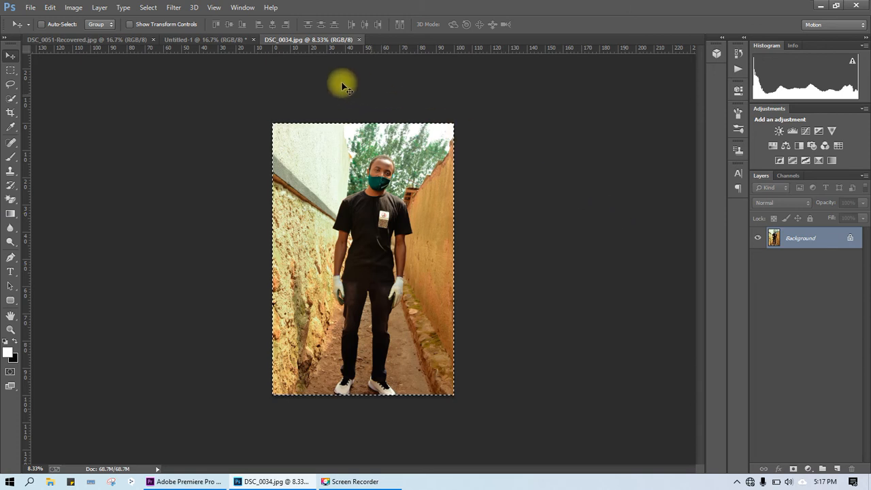
left_click(204, 40)
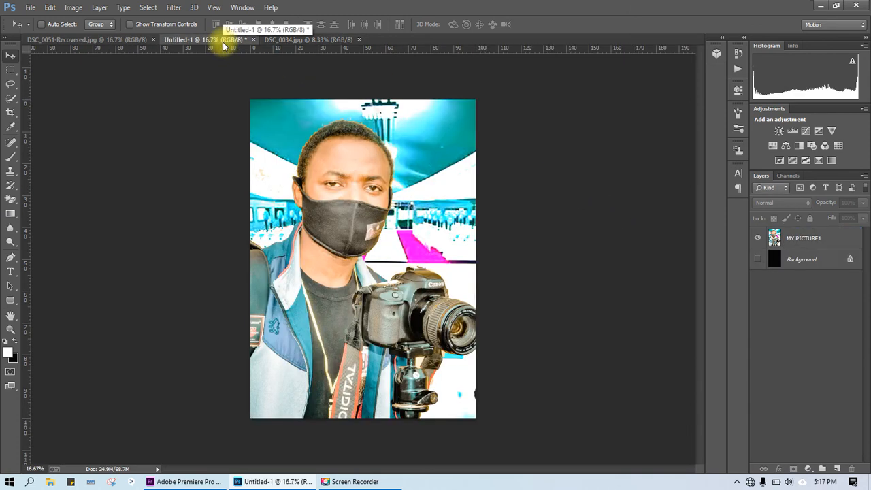
key("ctrl+v")
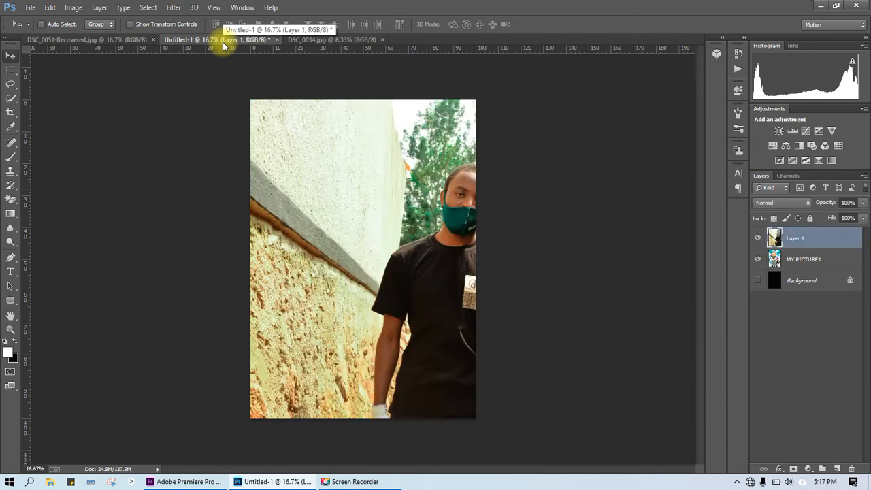
double_click(802, 243)
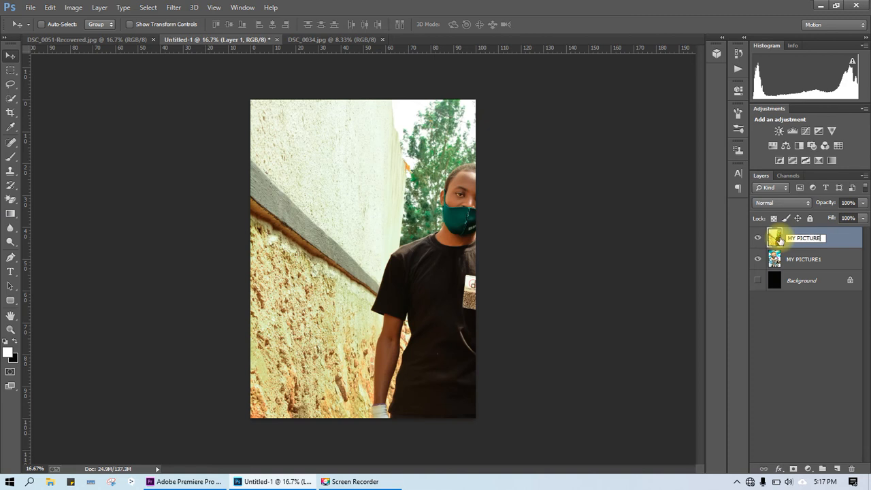
left_click(822, 347)
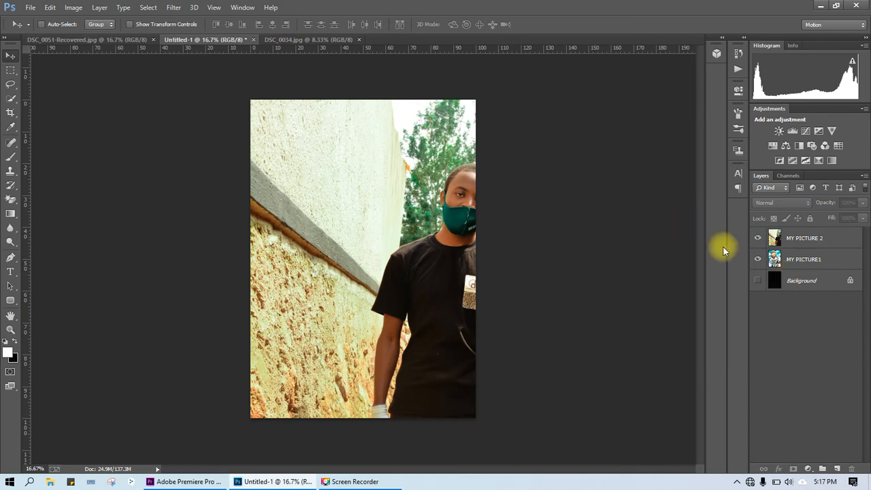
- Toggle the visibility of MY PICTURE 2 and MY PICTURE1 to compare the photos, and leave all three layers shown, including Background
left_click(758, 238)
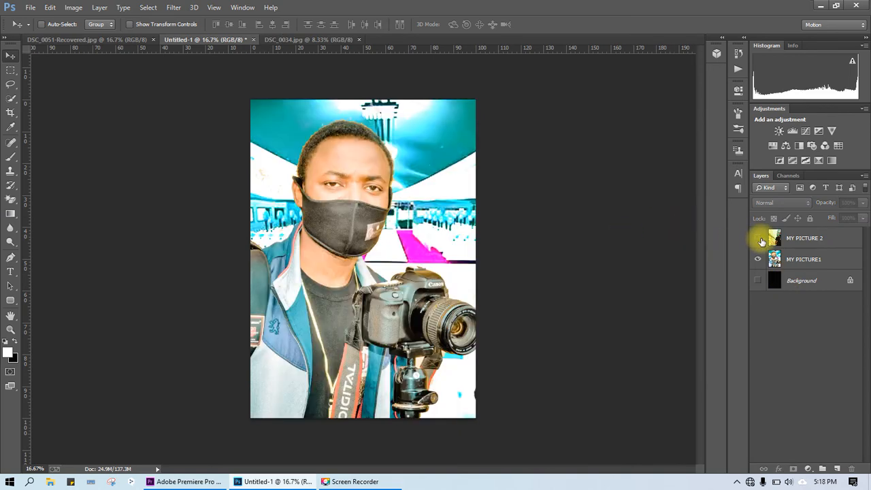
left_click(758, 238)
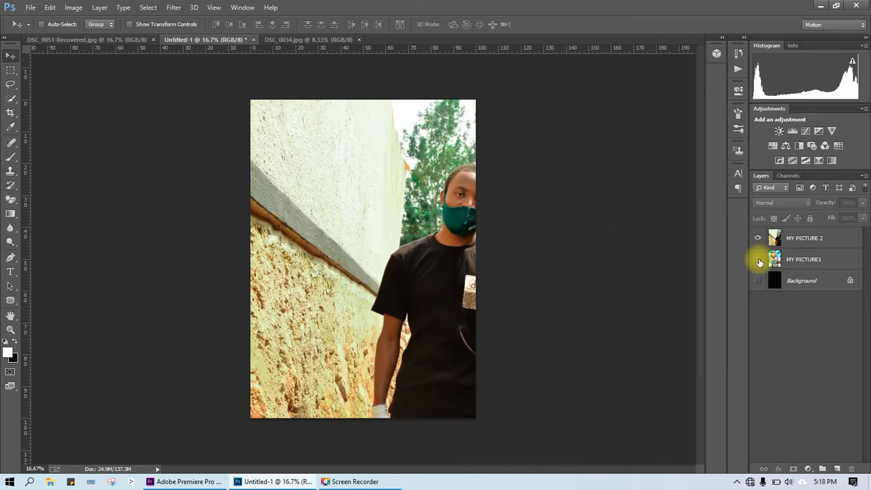
left_click(757, 238)
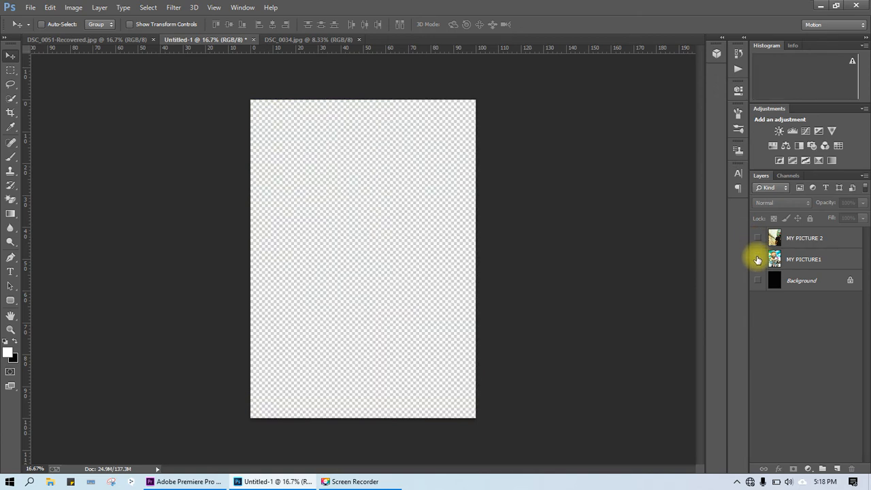
left_click(758, 259)
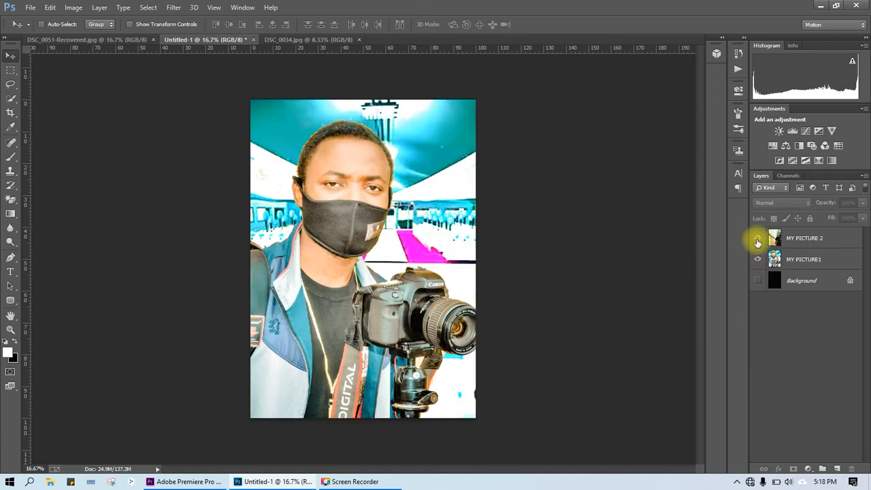
left_click(757, 239)
left_click(758, 259)
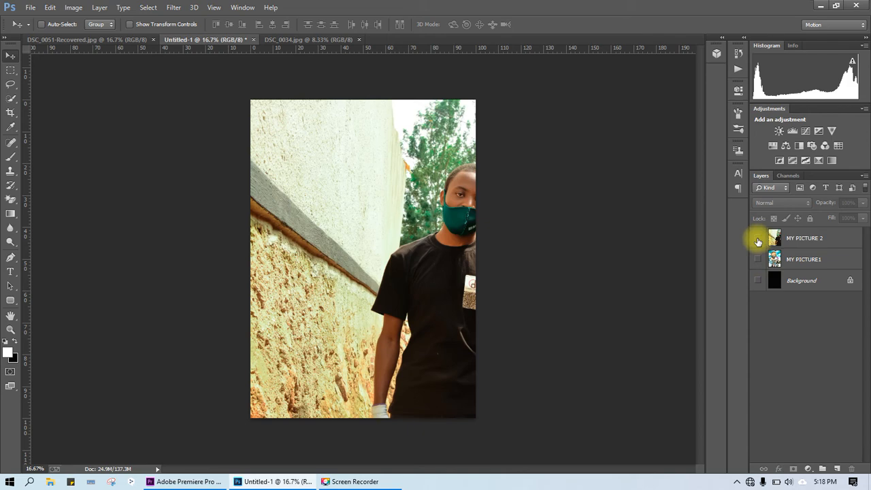
left_click(757, 239)
left_click(758, 259)
left_click(757, 280)
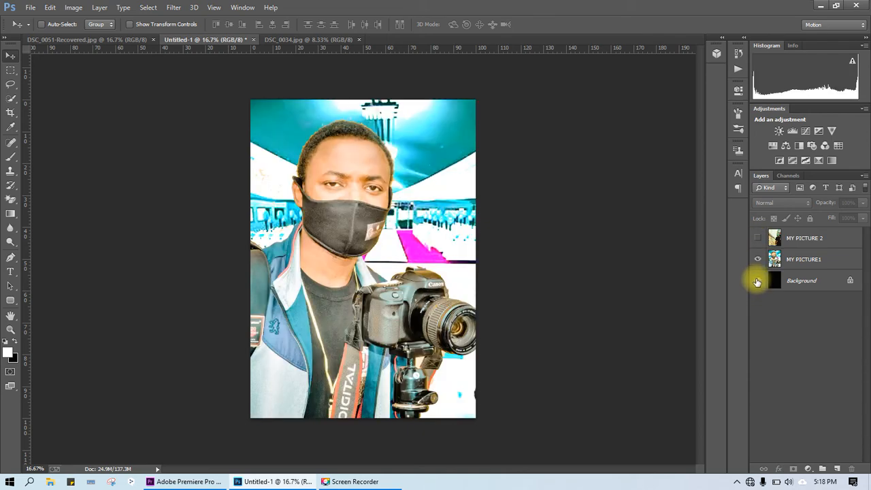
left_click(757, 238)
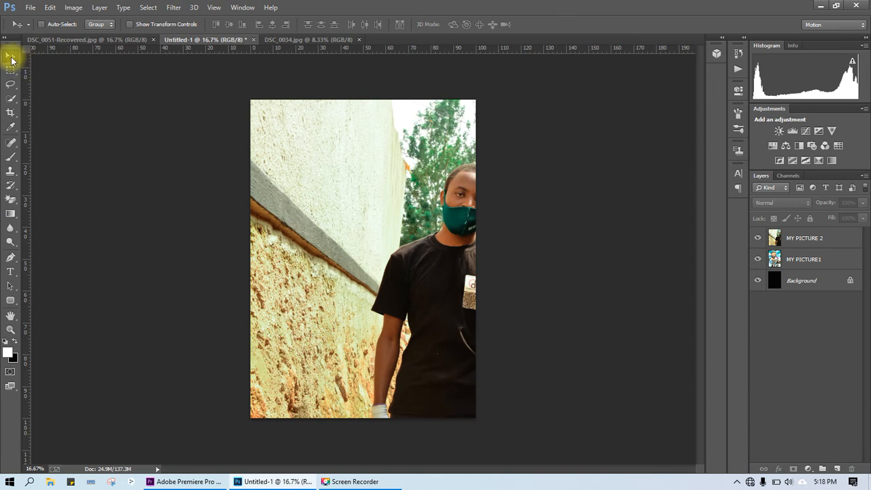
- Select the MY PICTURE 2 layer and move its photo up and left so that the whole upper body fits on the page
left_click(449, 226)
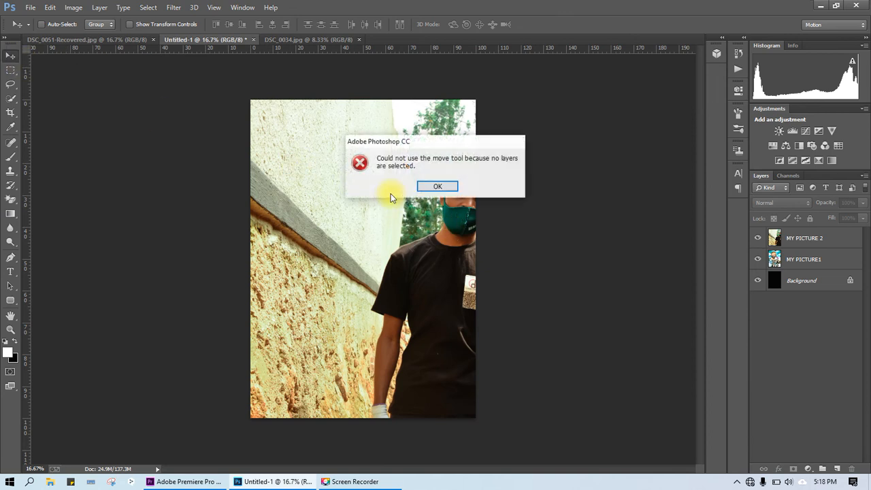
left_click(437, 186)
left_click(775, 238)
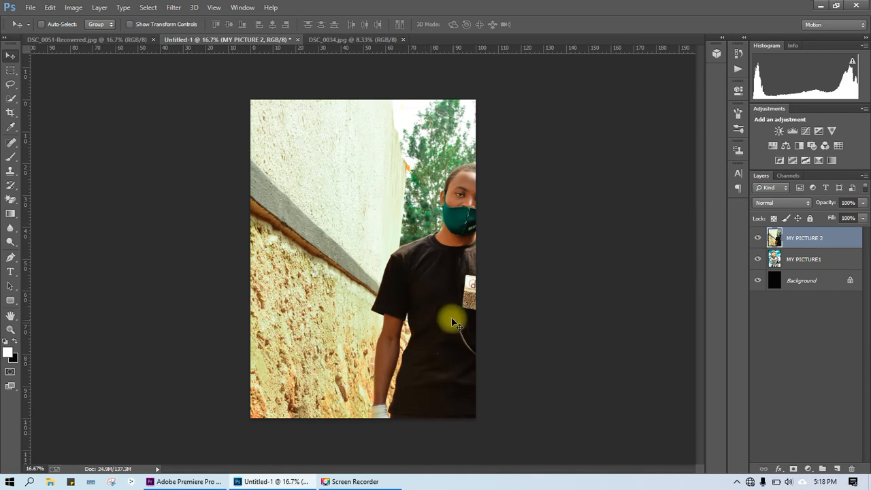
left_click_drag(451, 317, 402, 264)
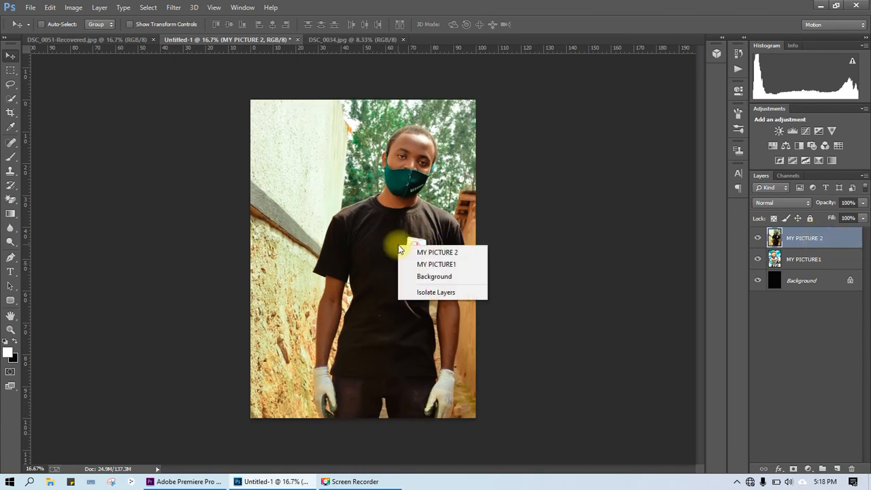
- Switch between the MY PICTURE1 and MY PICTURE 2 layers from the canvas and move the MY PICTURE 2 photo to the lower page
left_click(442, 266)
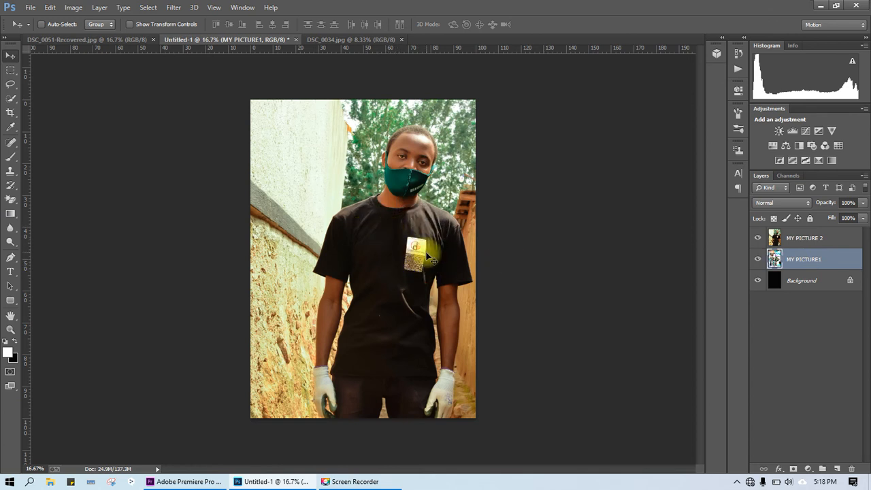
right_click(388, 225)
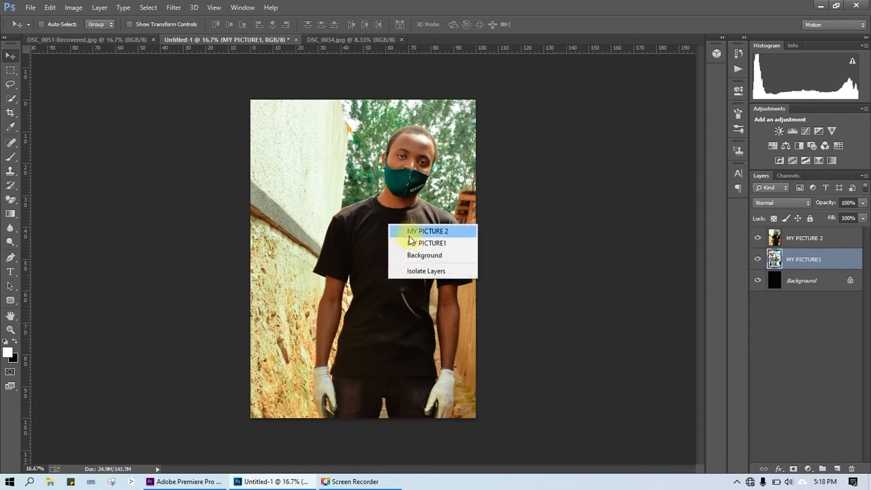
left_click(403, 232)
left_click_drag(412, 249, 392, 406)
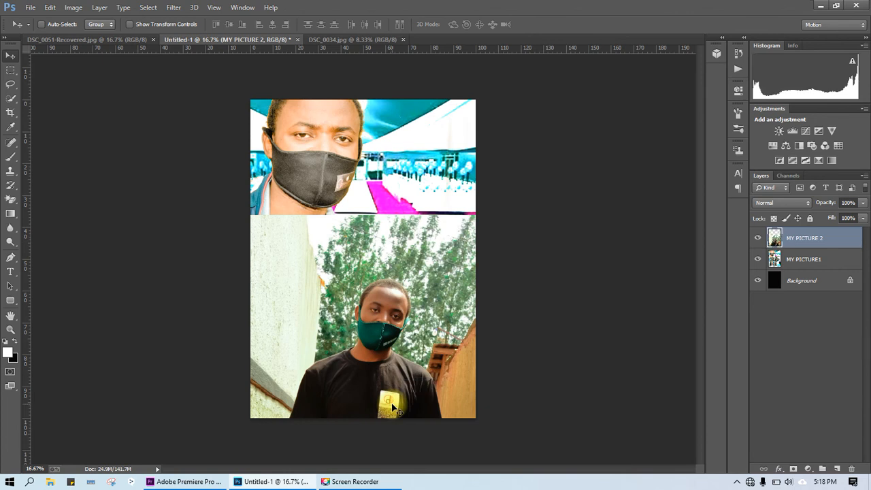
- Select the MY PICTURE1 layer from the canvas and move its photo right and down so that the head fits above MY PICTURE 2
right_click(353, 176)
left_click(371, 178)
left_click_drag(327, 161, 380, 182)
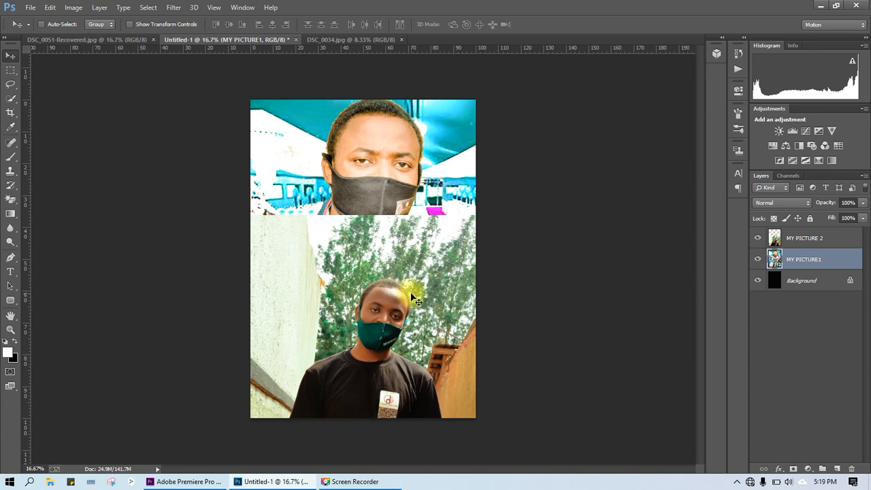
- Select MY PICTURE 2 from the canvas, nudge it in small and large increments, and lower its top edge to just above mid-page
right_click(353, 300)
left_click(378, 304)
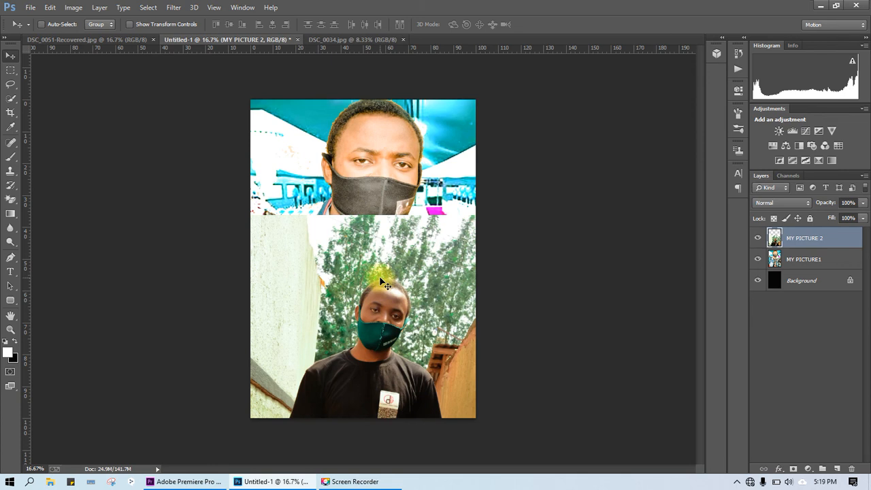
key("Down")
key("Down")
key("Down")
key("Down")
key("Down")
key("Down")
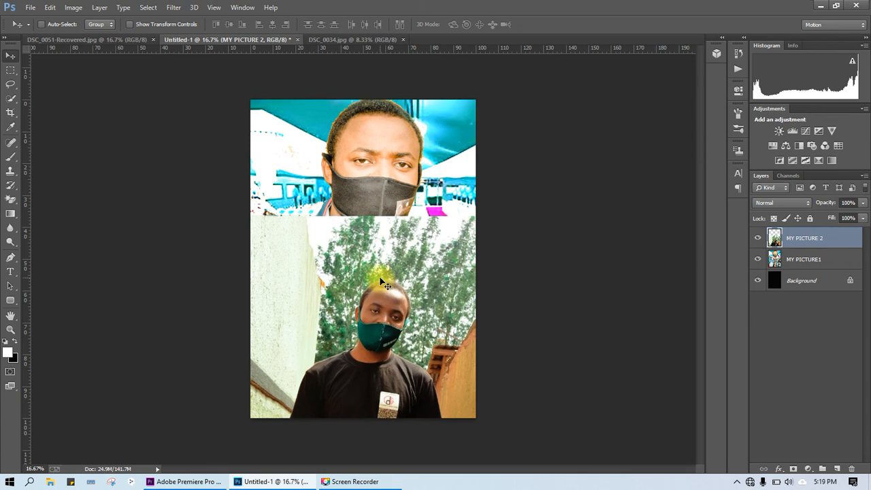
key("Up")
key("Up")
key("Up")
key("Up")
key("Up")
key("Up")
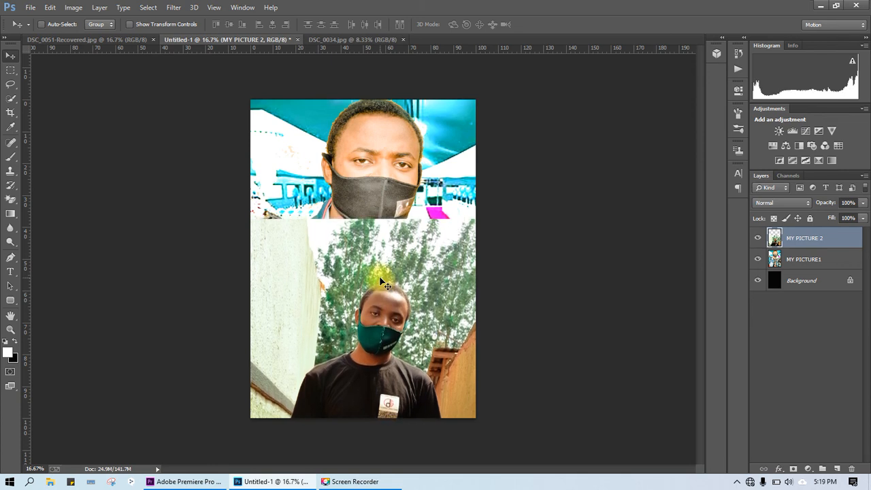
key("shift+Down")
key("shift+Left")
key("shift+Left")
key("Left")
key("Right")
key("Left")
key("Right")
key("Down")
key("Down")
key("Down")
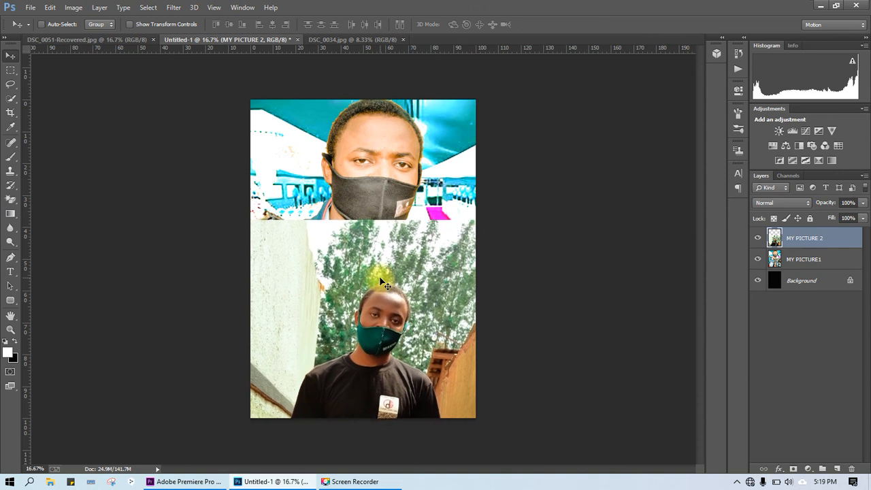
left_click_drag(389, 302, 392, 322)
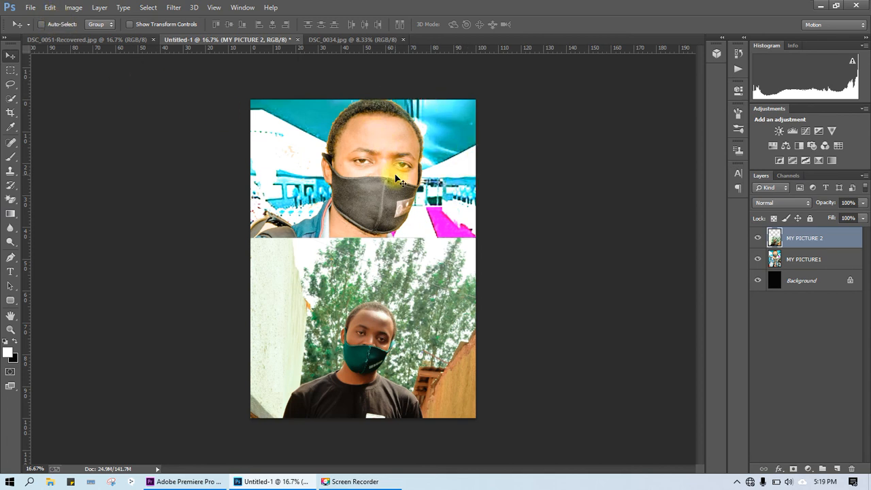
- Open the list of file commands for the Untitled-1 document
left_click(31, 8)
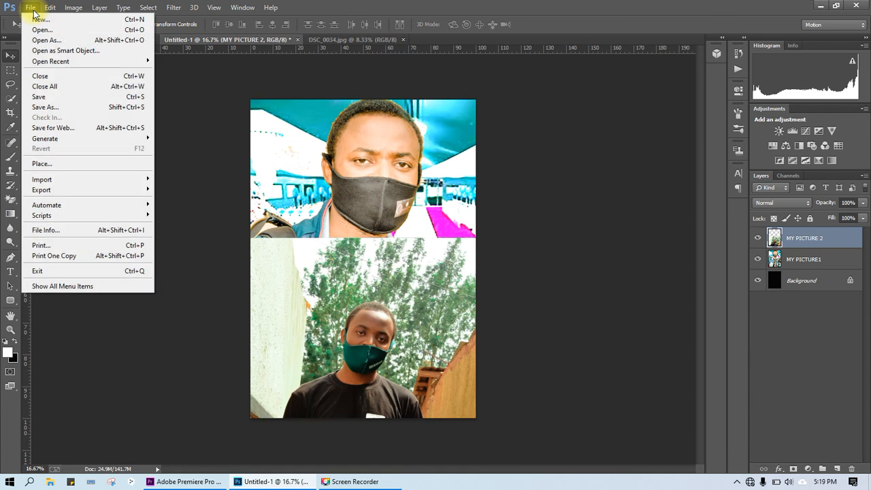